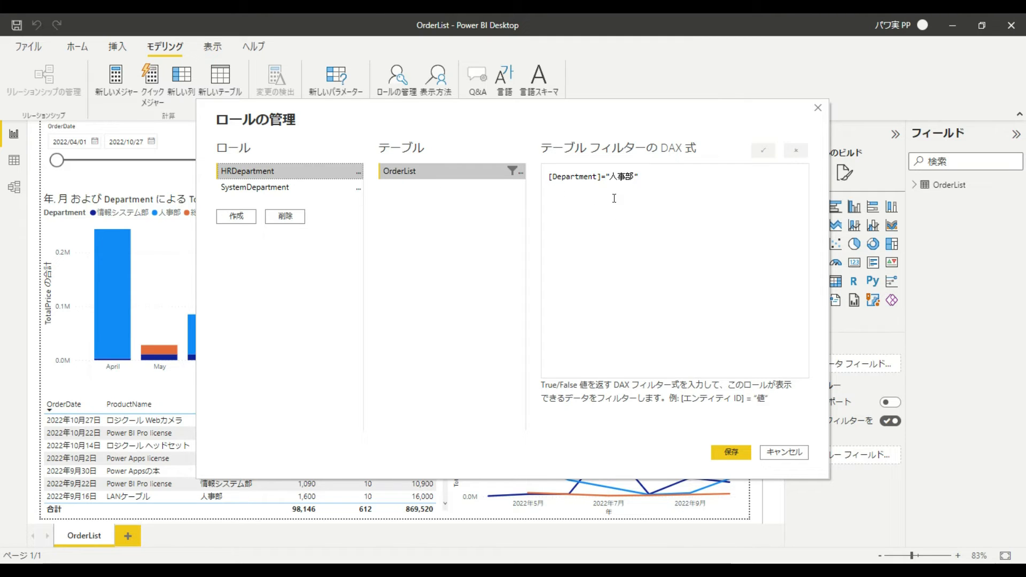
- Check the OrderList DAX filters of the SystemDepartment and HRDepartment roles, and save the roles
left_click(276, 187)
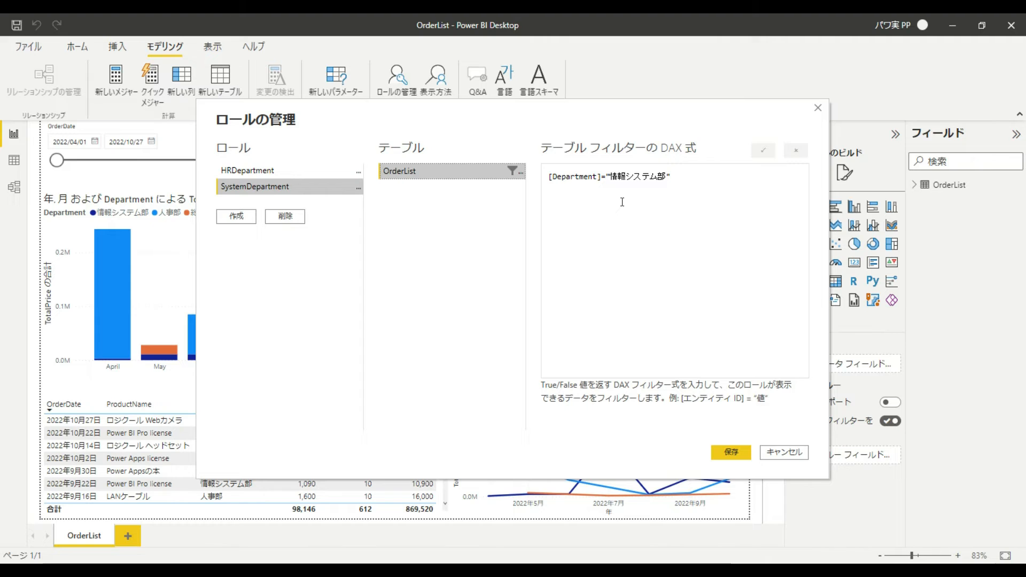
left_click(339, 168)
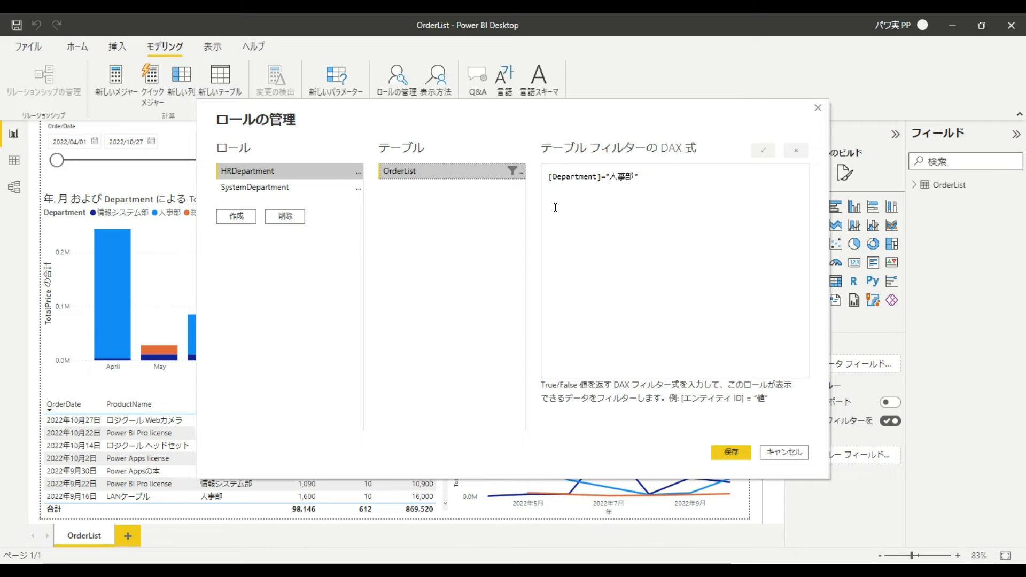
left_click(236, 187)
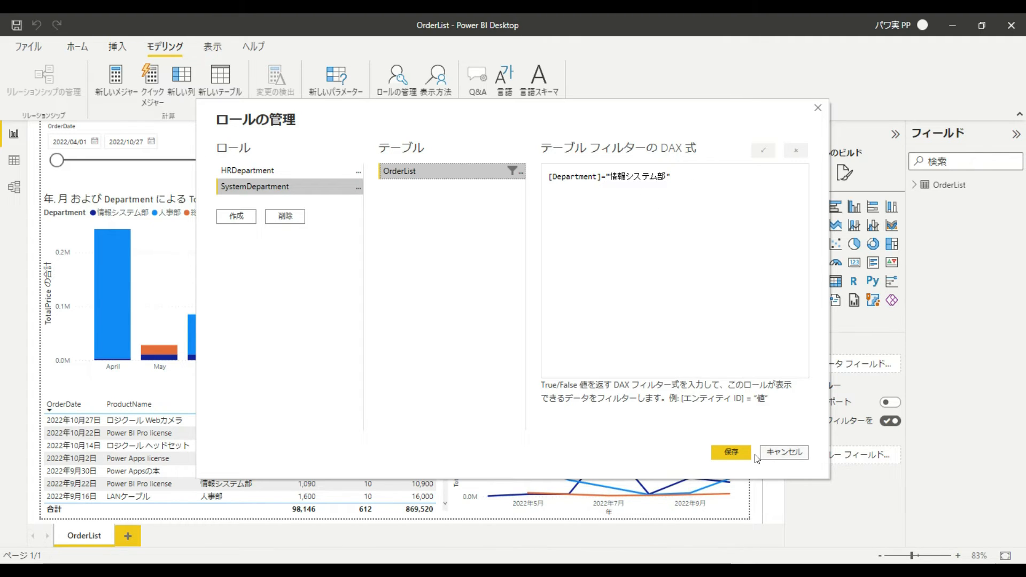
left_click(738, 453)
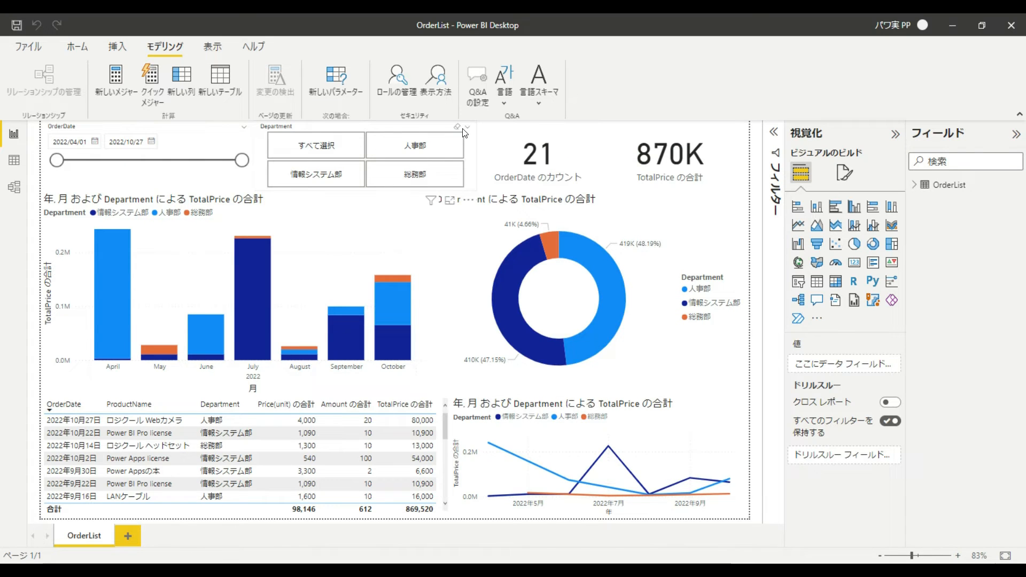
- Preview the report as the HRDepartment role and stop the role preview
left_click(444, 99)
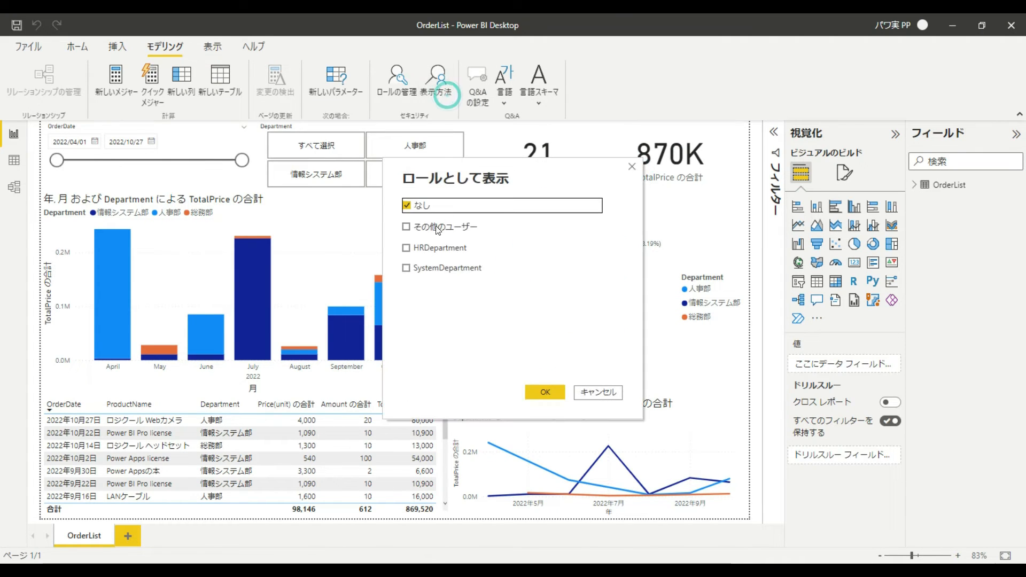
left_click(428, 248)
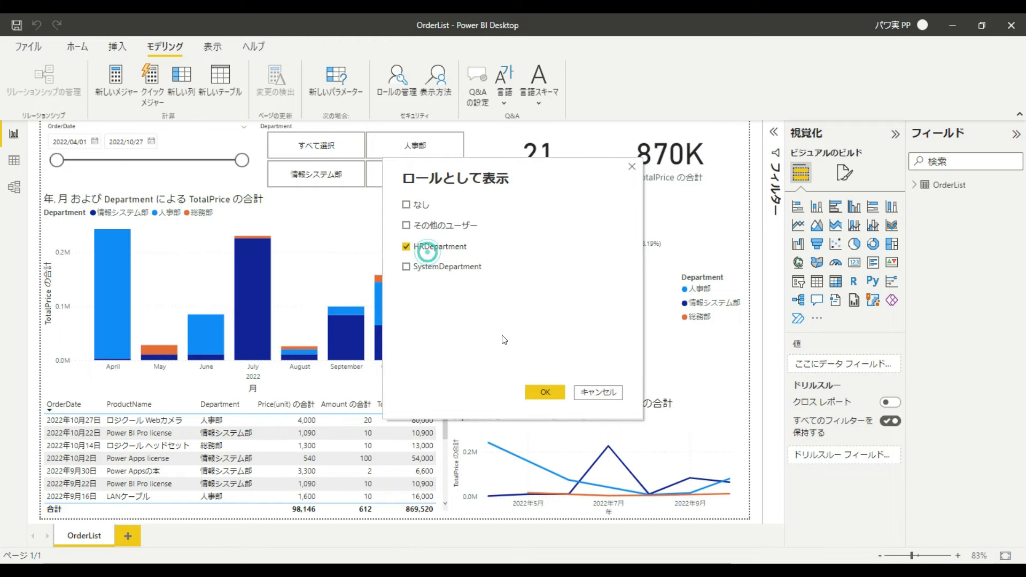
left_click(537, 390)
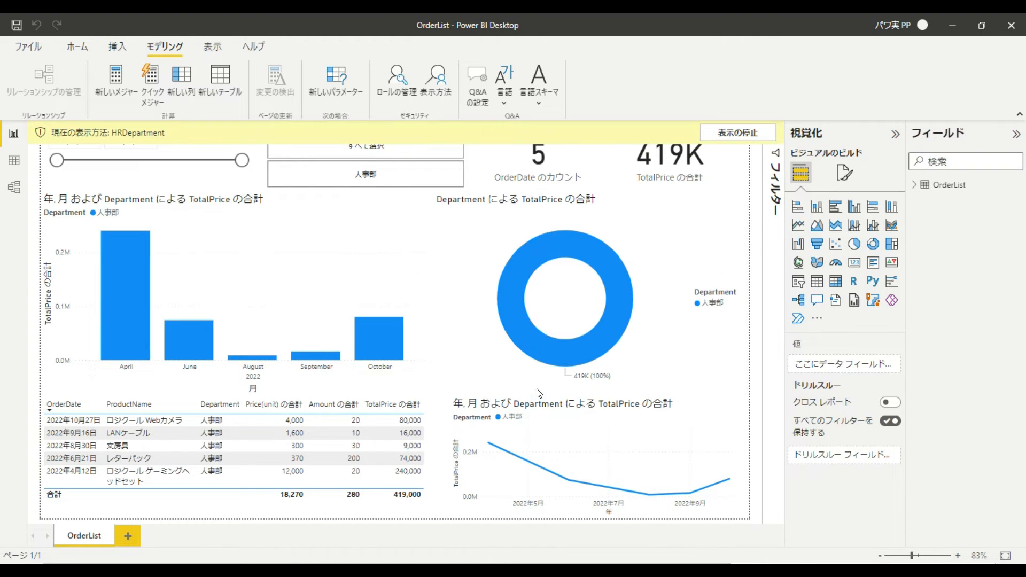
left_click(737, 133)
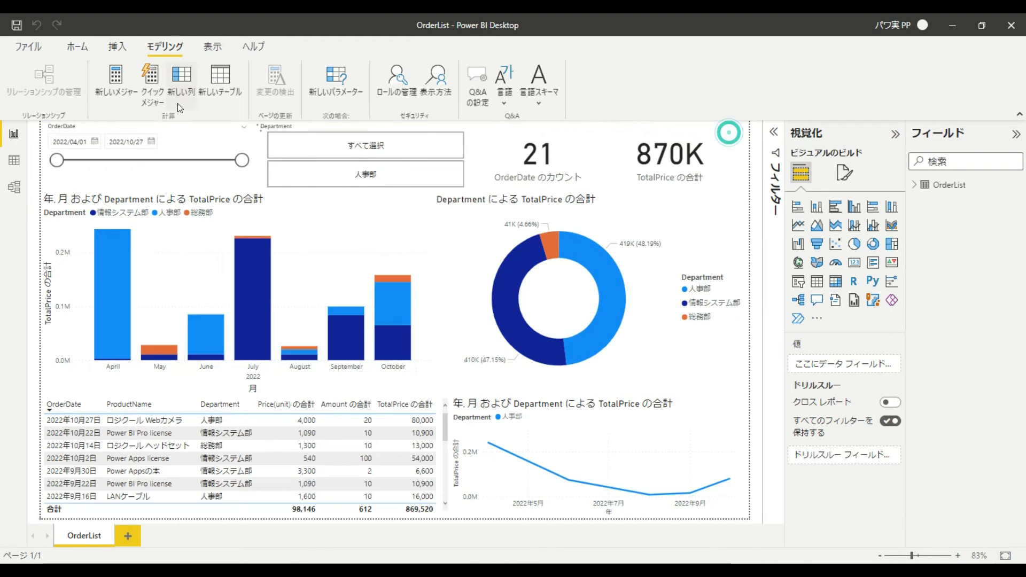
- Save the changes and publish the OrderList report to テストワークスペース
left_click(81, 48)
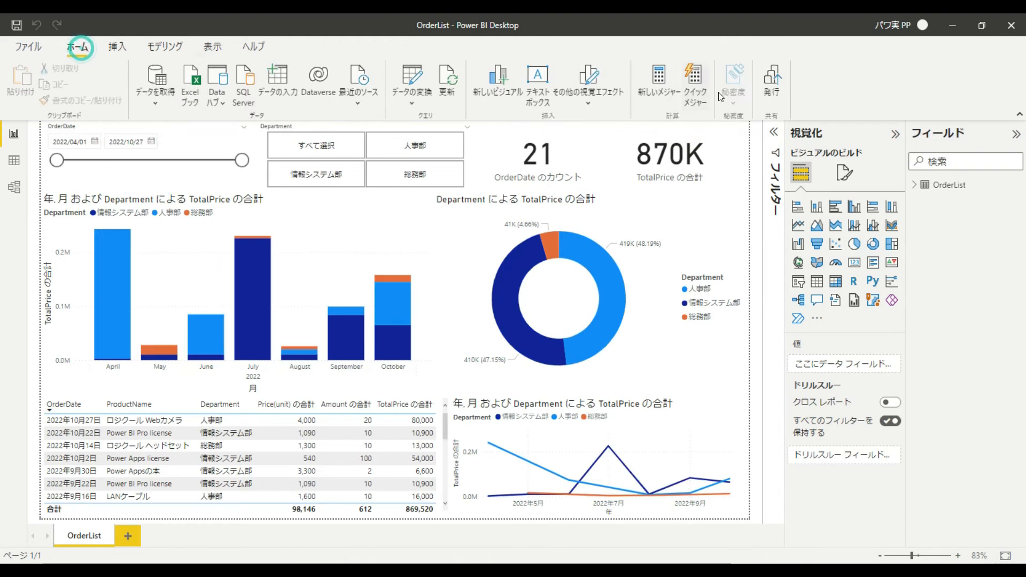
left_click(782, 82)
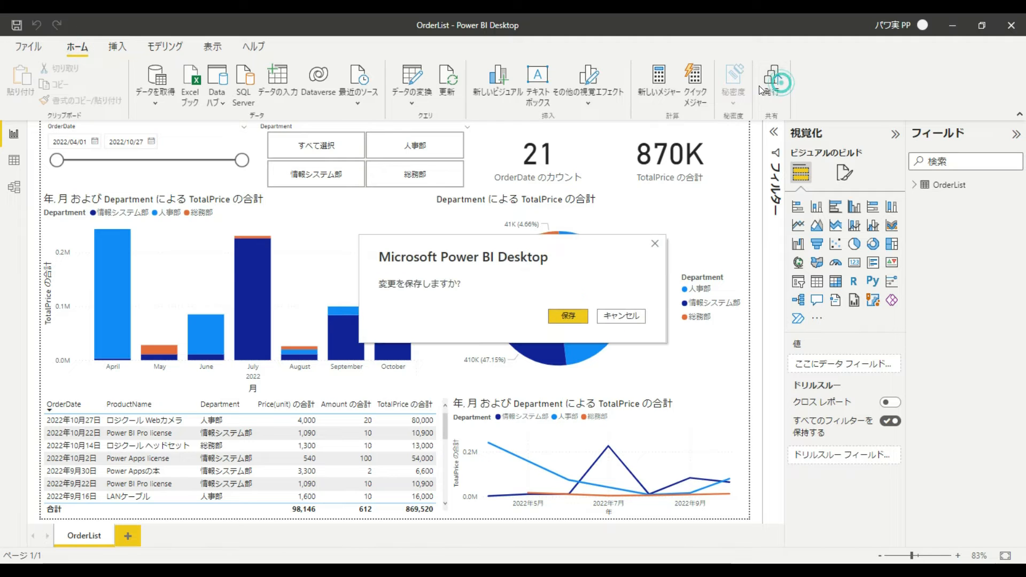
left_click(586, 315)
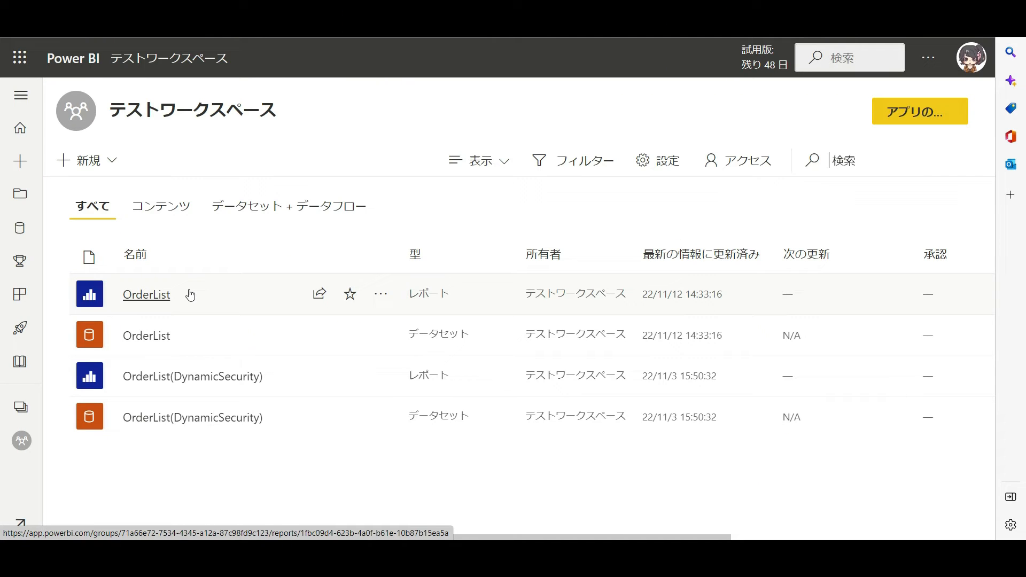
- In the Power BI service, view the published OrderList report and check the access permissions of テストワークスペース
left_click(190, 295)
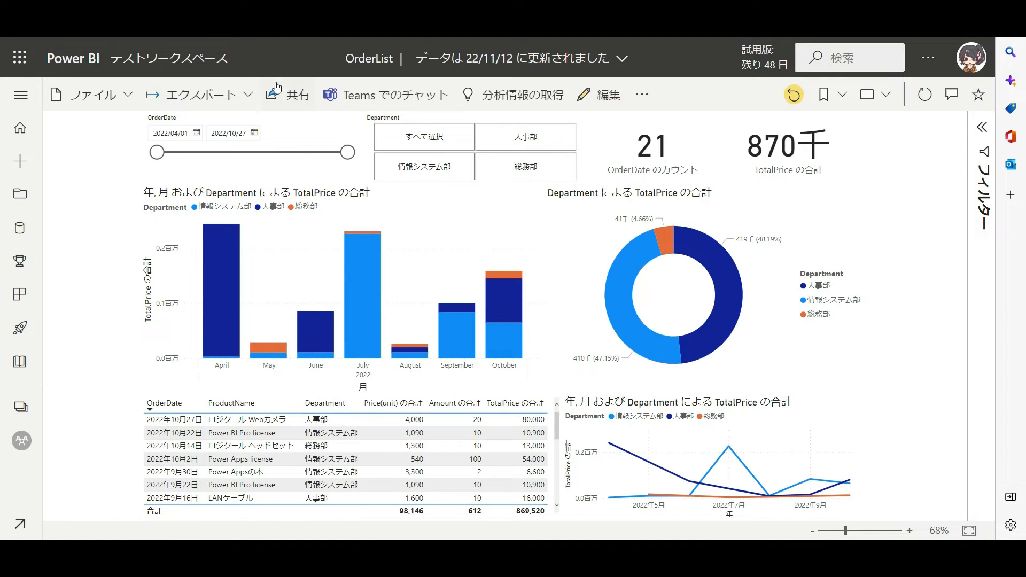
left_click(179, 62)
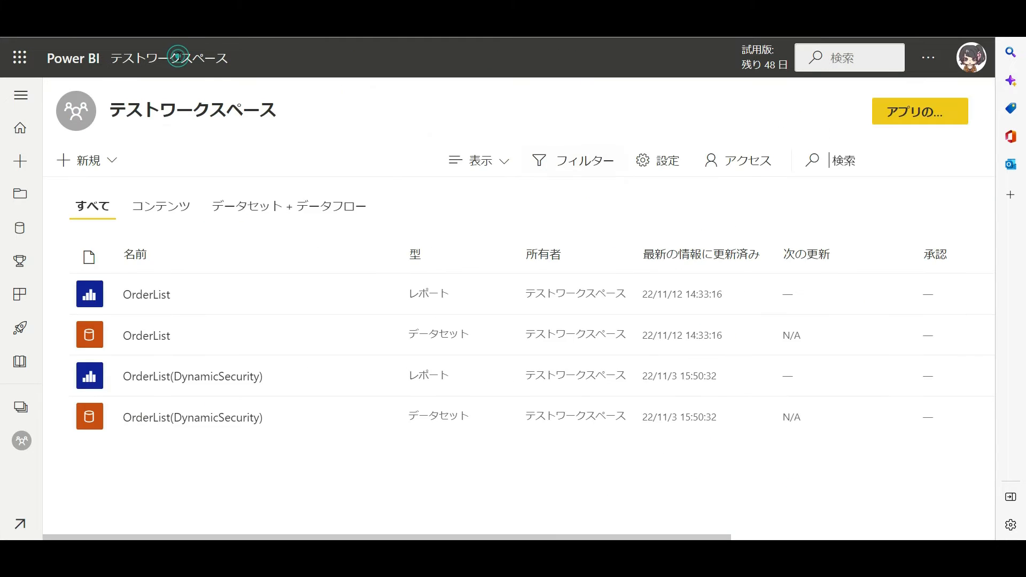
left_click(770, 168)
scroll(722, 438, "down", 1)
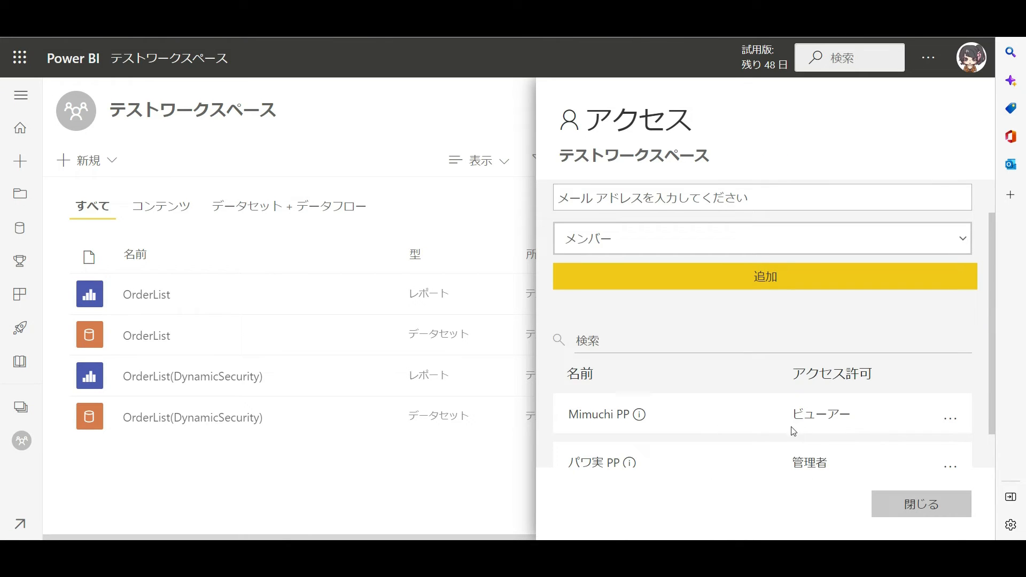
mouse_move(803, 467)
left_click(379, 499)
- In the OrderList dataset's row-level security, add the viewer's account as a member of the HRDepartment role and save
mouse_move(358, 350)
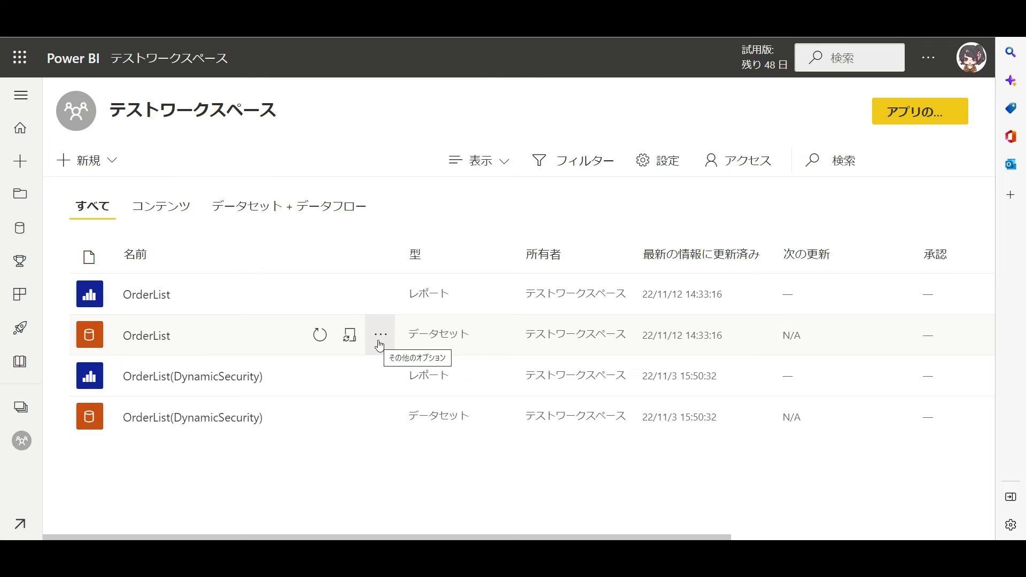
left_click(379, 344)
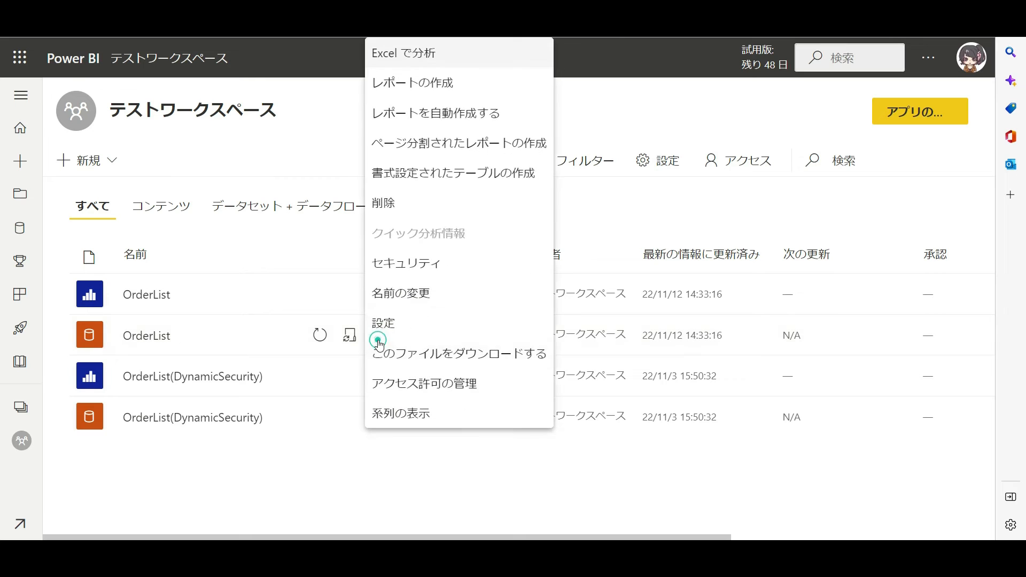
left_click(425, 273)
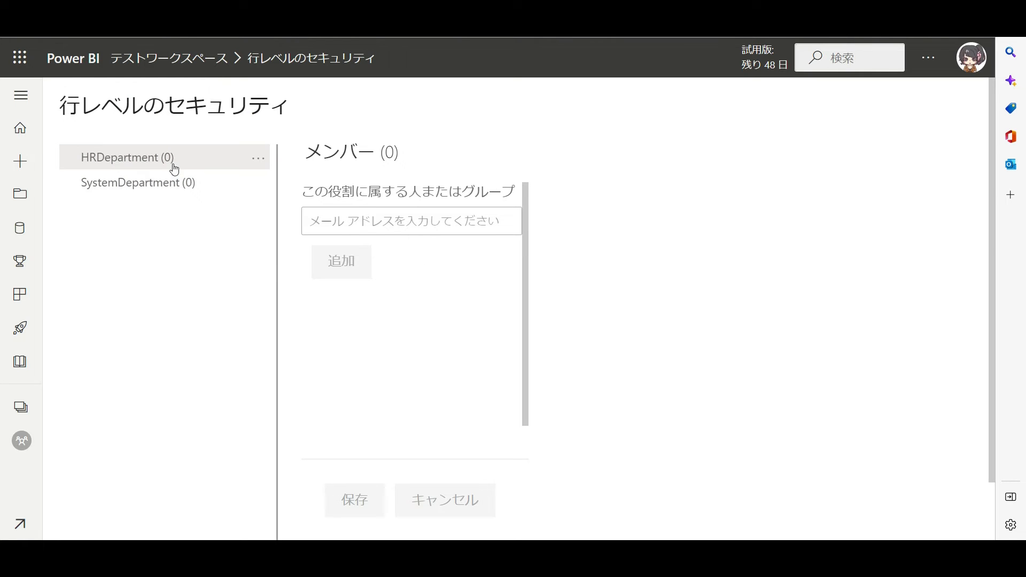
left_click(317, 217)
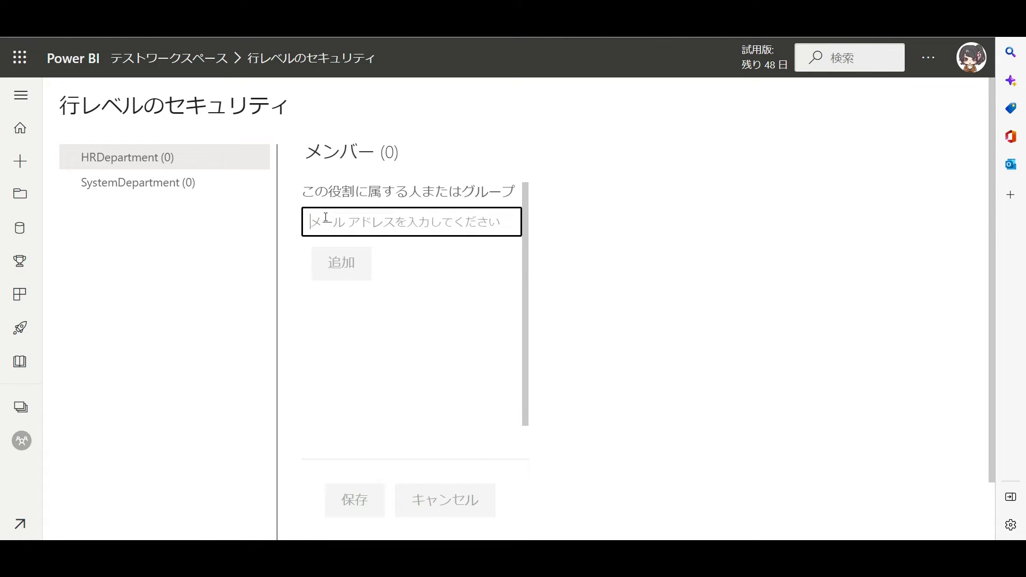
left_click(349, 249)
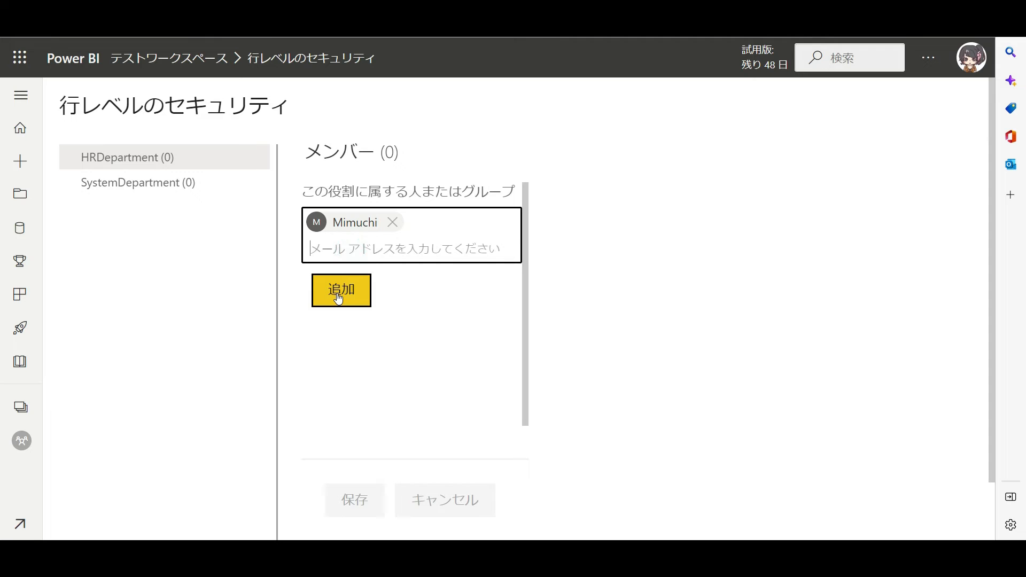
left_click(338, 298)
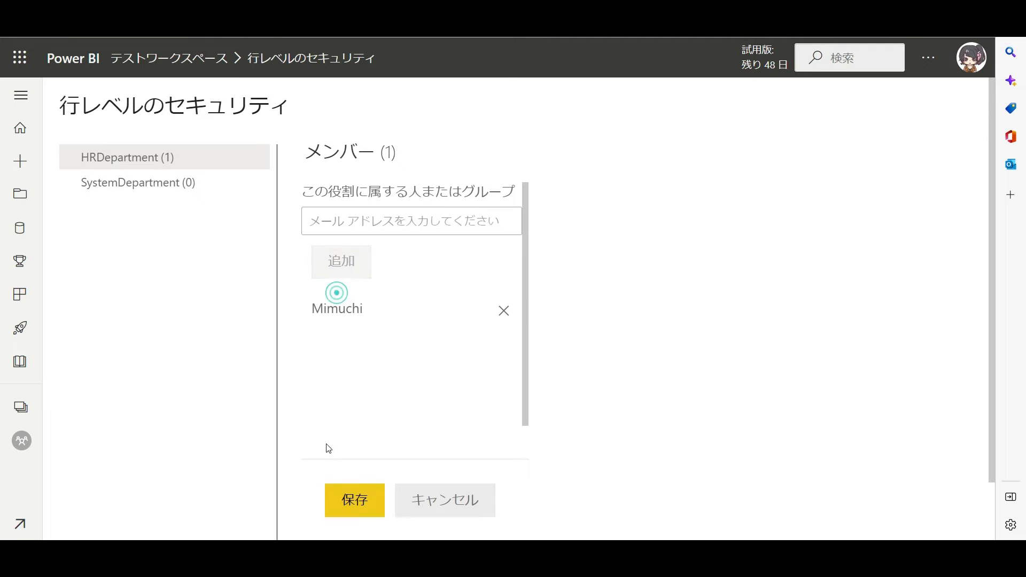
left_click(358, 515)
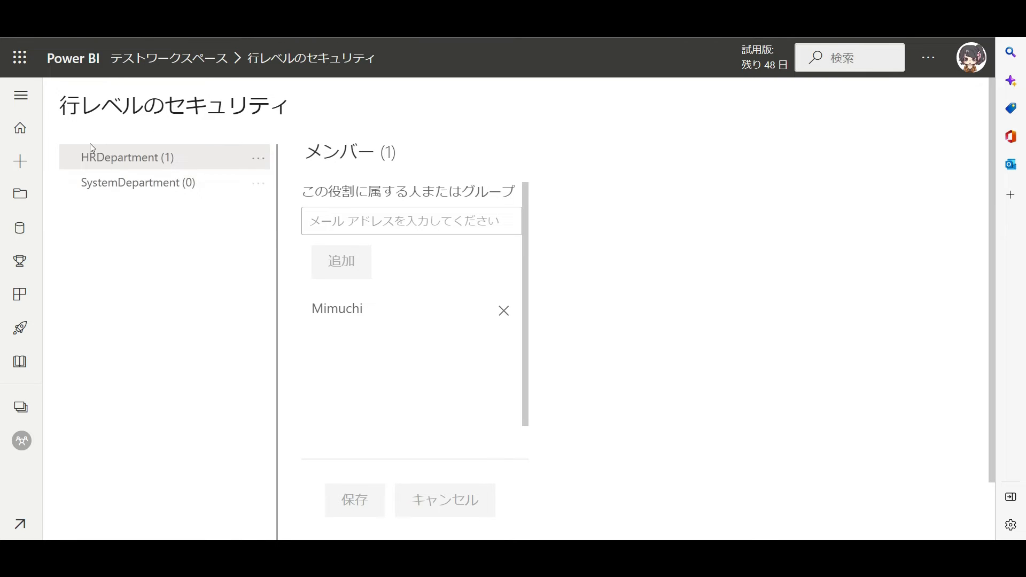
- Return to テストワークスペース and review which access permission each workspace user has
left_click(166, 59)
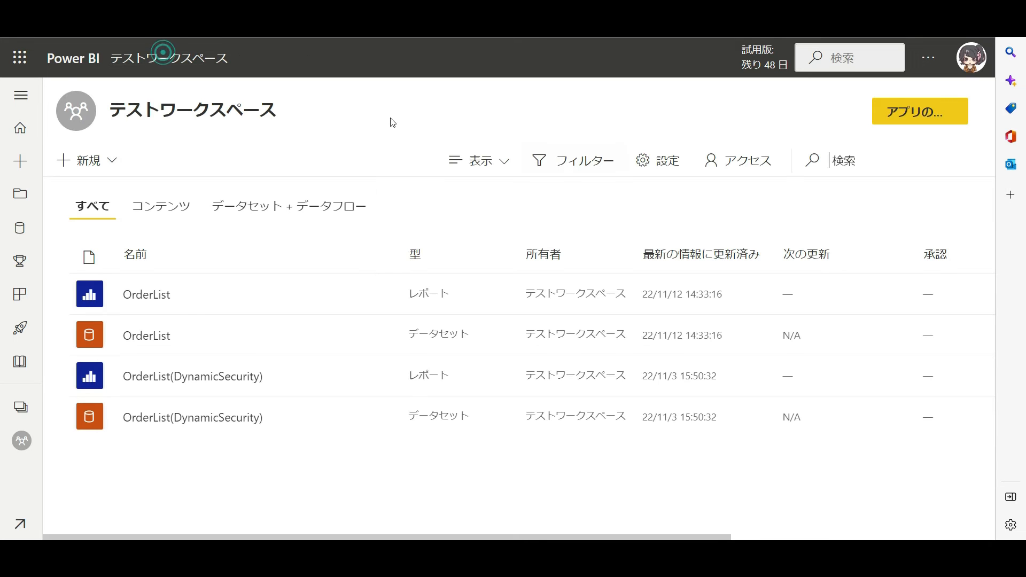
left_click(754, 167)
scroll(834, 359, "down", 2)
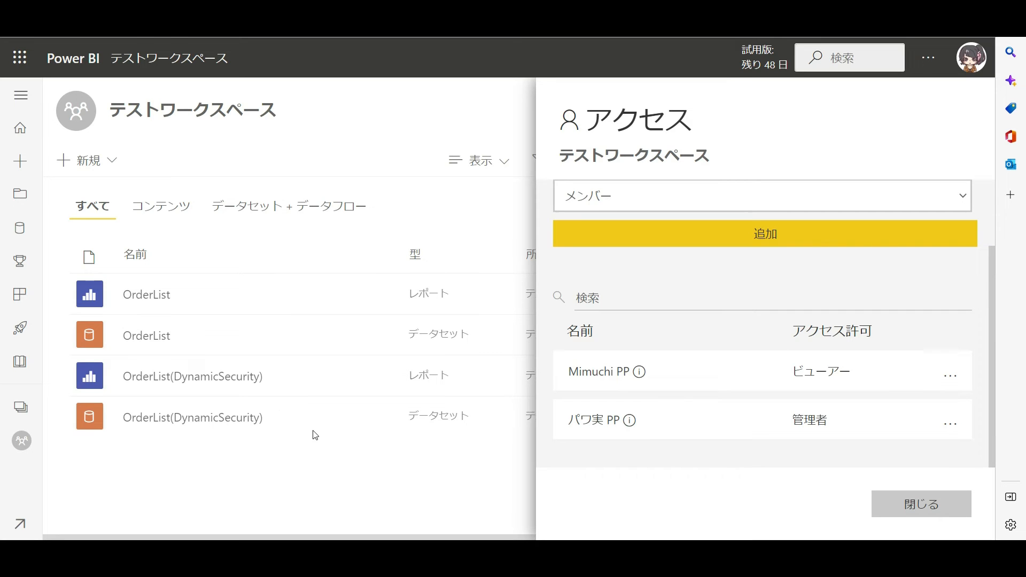
left_click(334, 464)
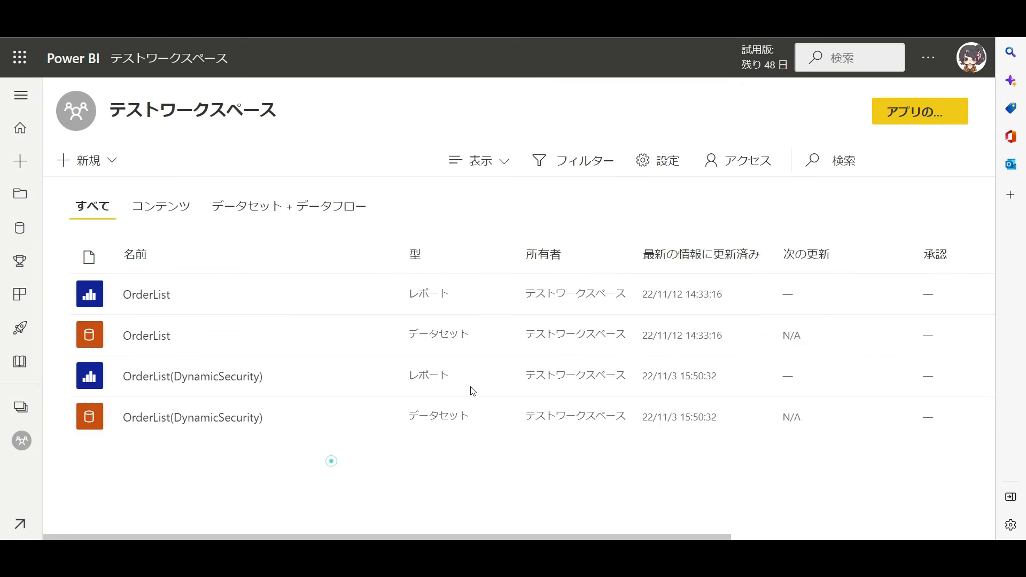
- Copy the tenant URL from the Power BI about information and close the dialog
left_click(926, 57)
mouse_move(881, 175)
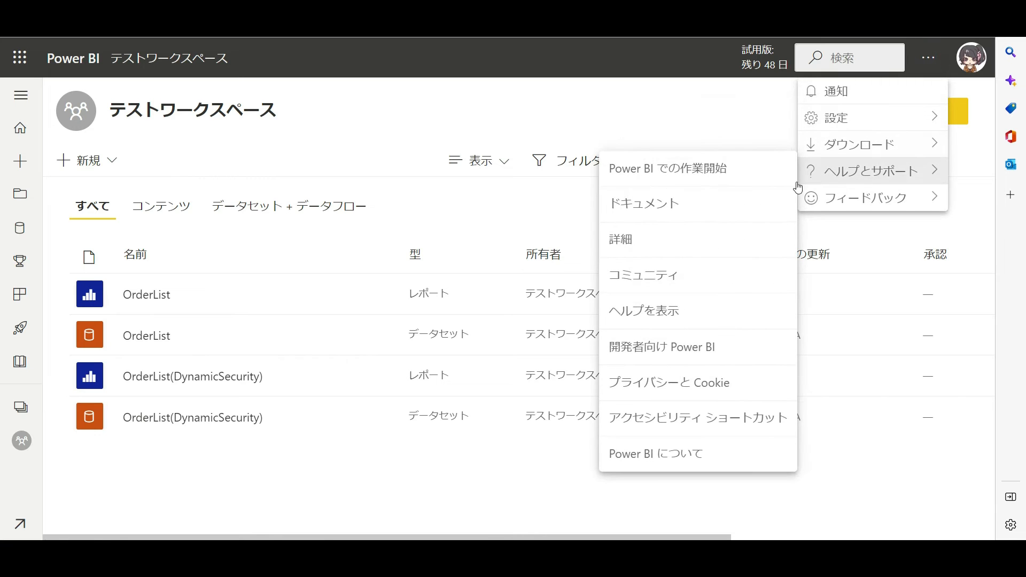
left_click(726, 453)
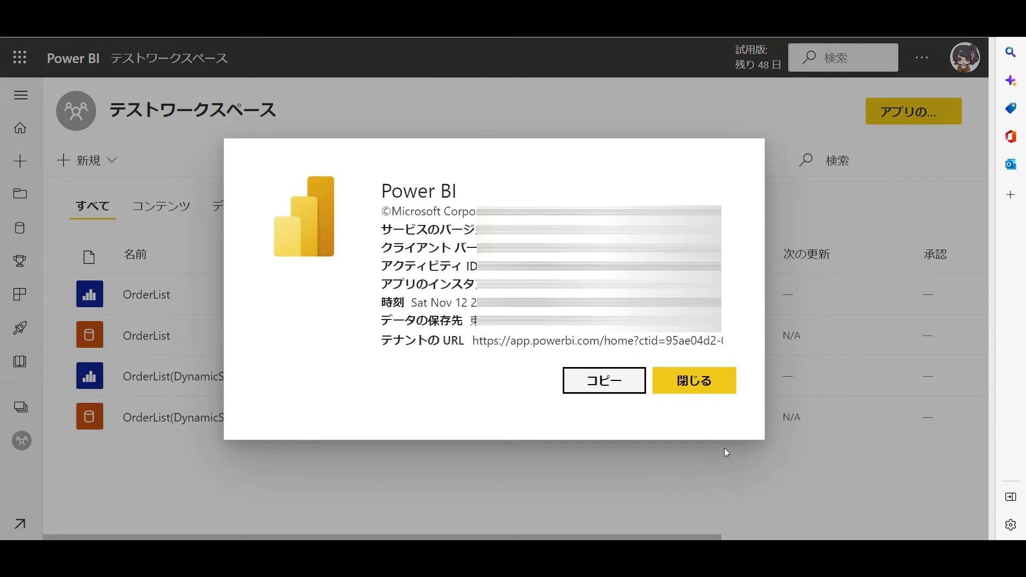
triple_click(508, 342)
left_click(611, 379)
left_click(690, 382)
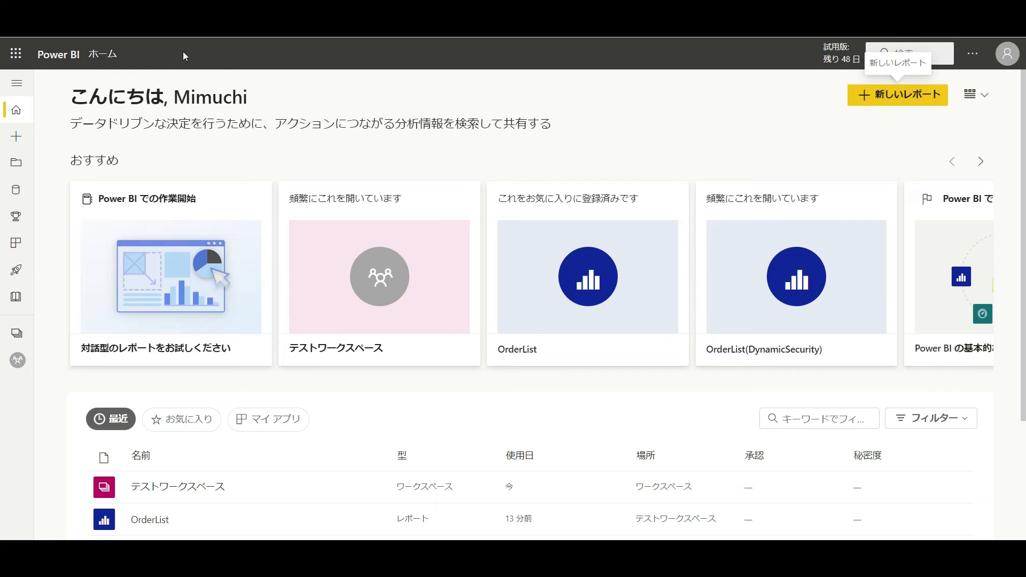
- In the viewer account's Power BI session, open the OrderList report from テストワークスペース
left_click(29, 332)
left_click(119, 168)
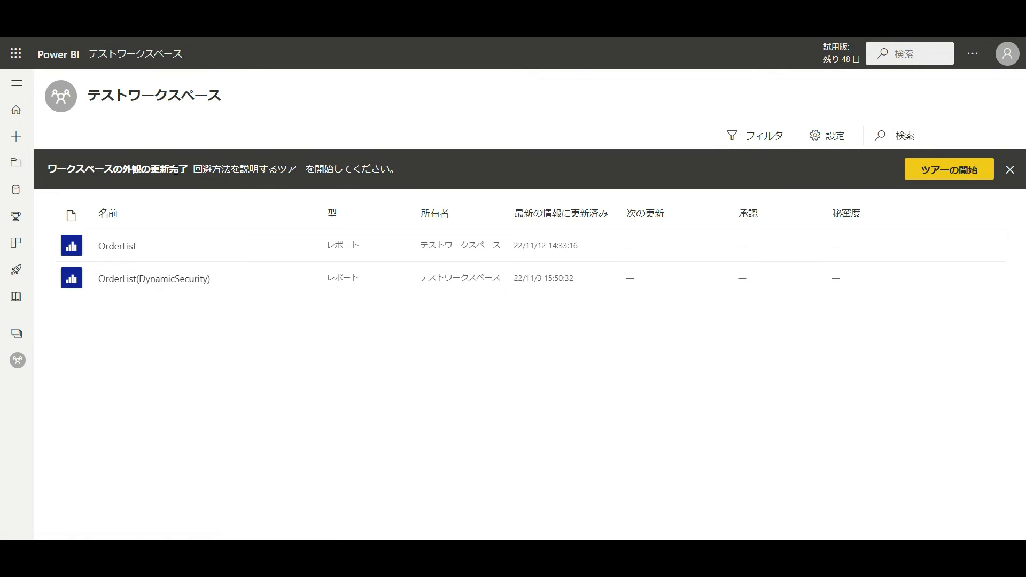
left_click(128, 246)
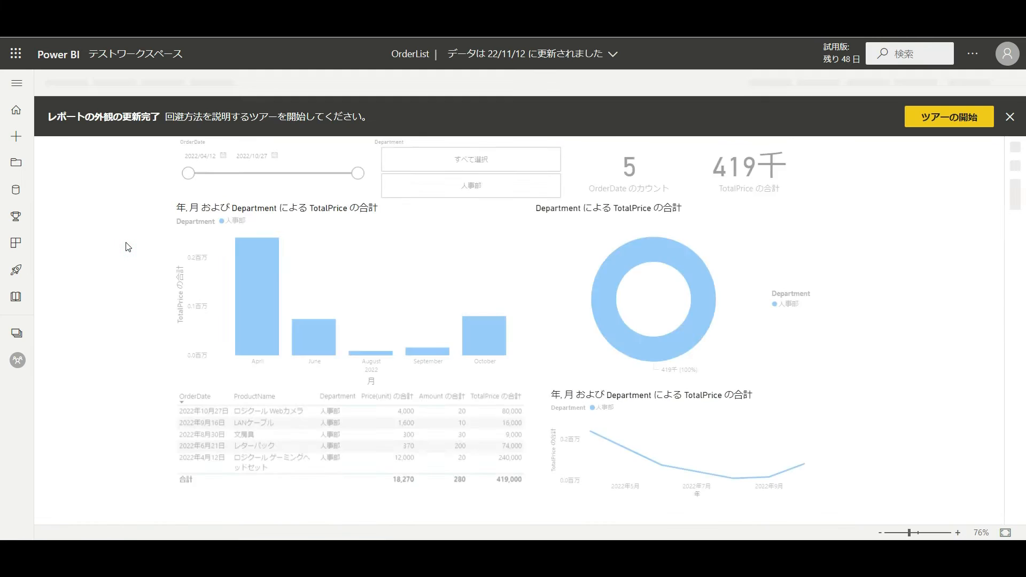